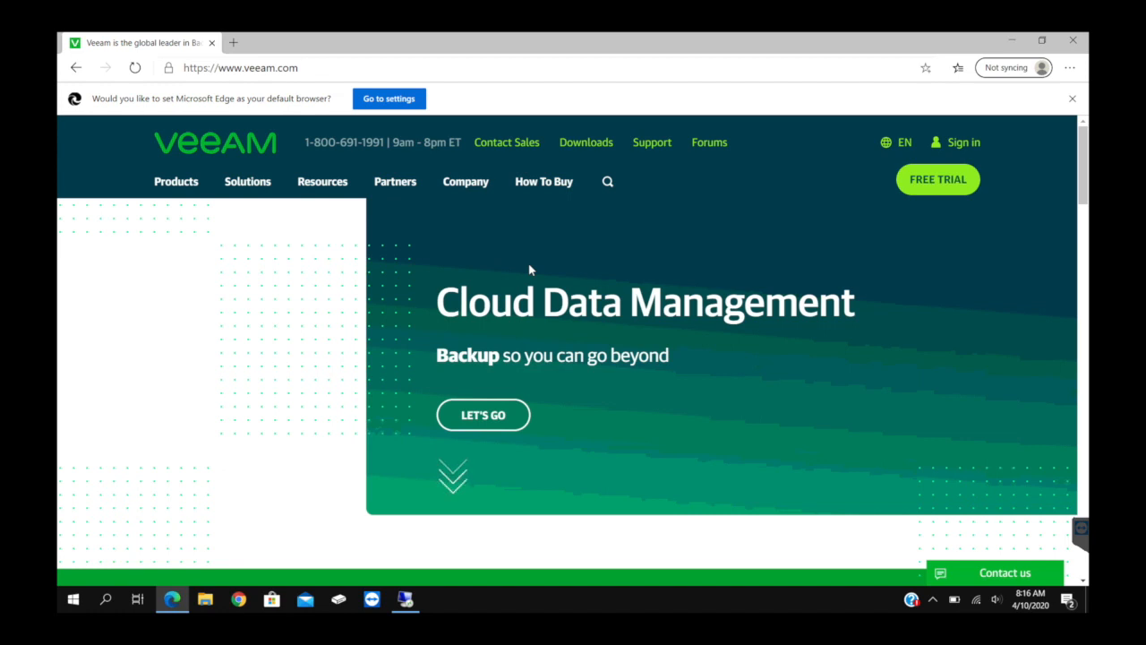
# Open the Veeam Agent for Microsoft Windows Free product page on the Veeam website and close the browser
pyautogui.click(307, 65)
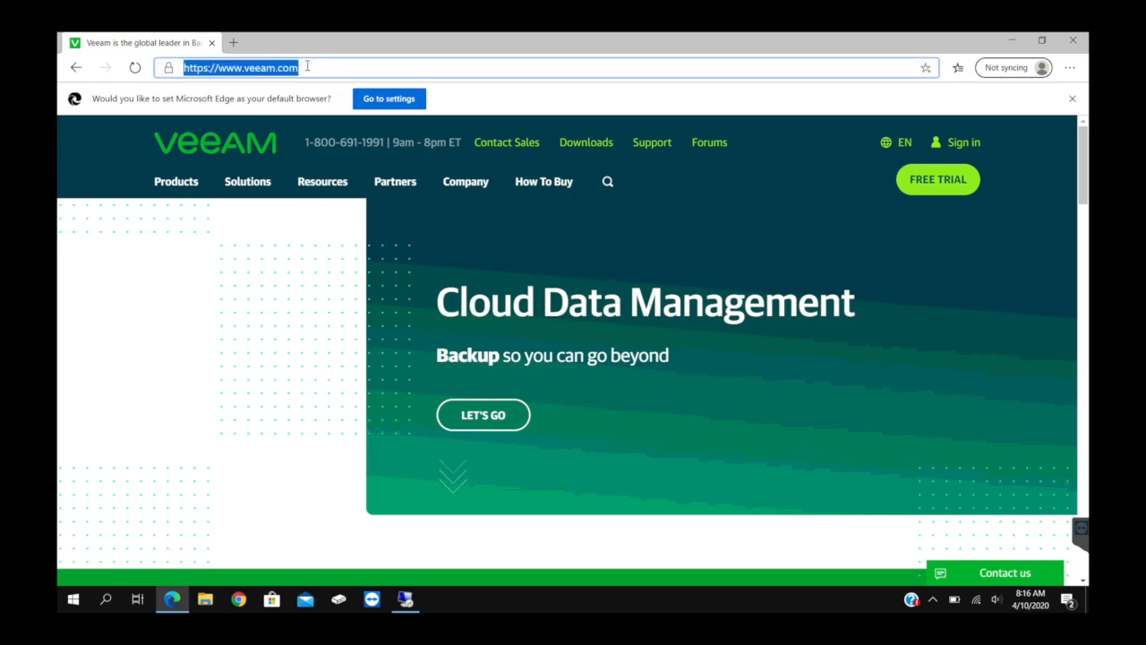
pyautogui.click(170, 188)
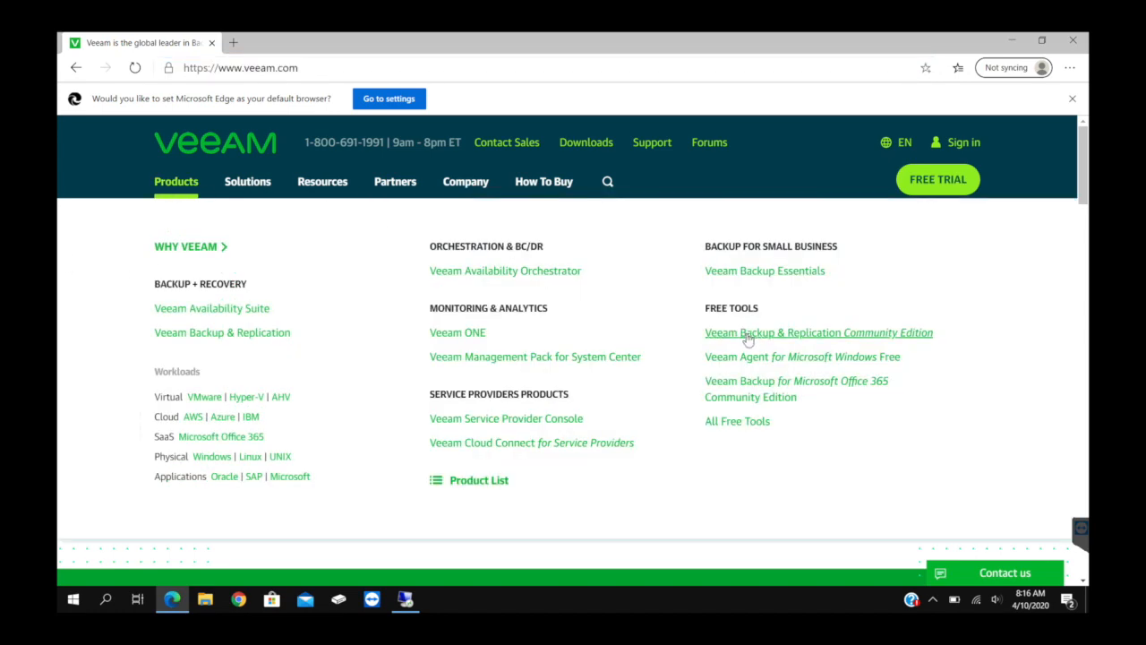
pyautogui.click(821, 365)
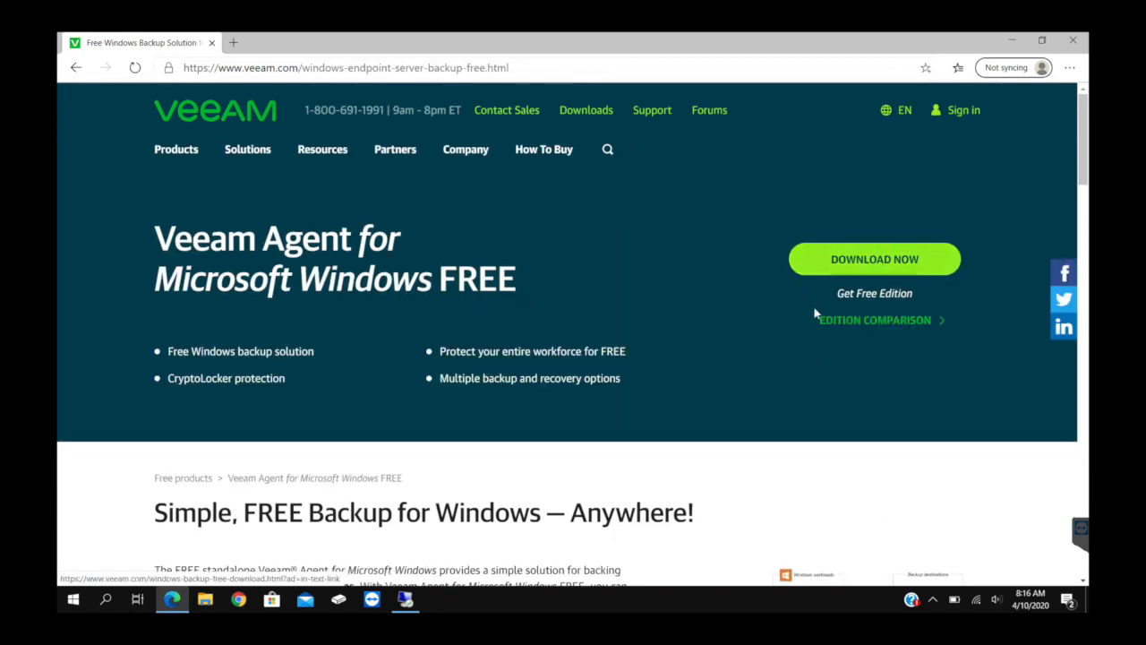
pyautogui.click(1073, 41)
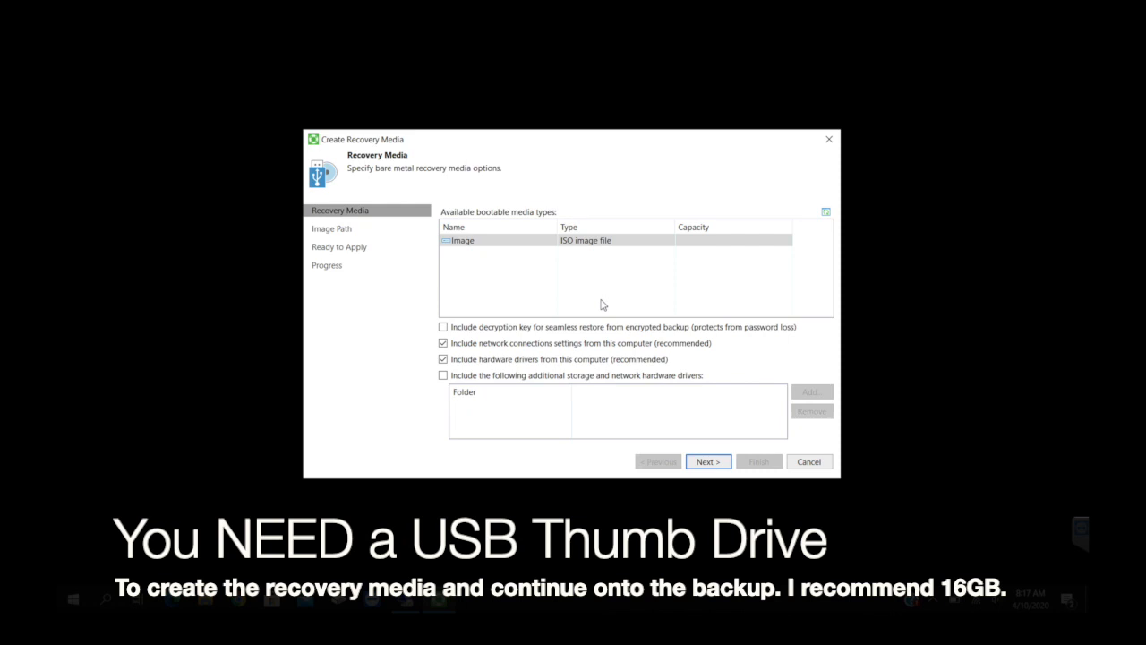
# Open the HP Envy Laptop Backup job for editing and review its backup mode and destination settings
pyautogui.click(457, 255)
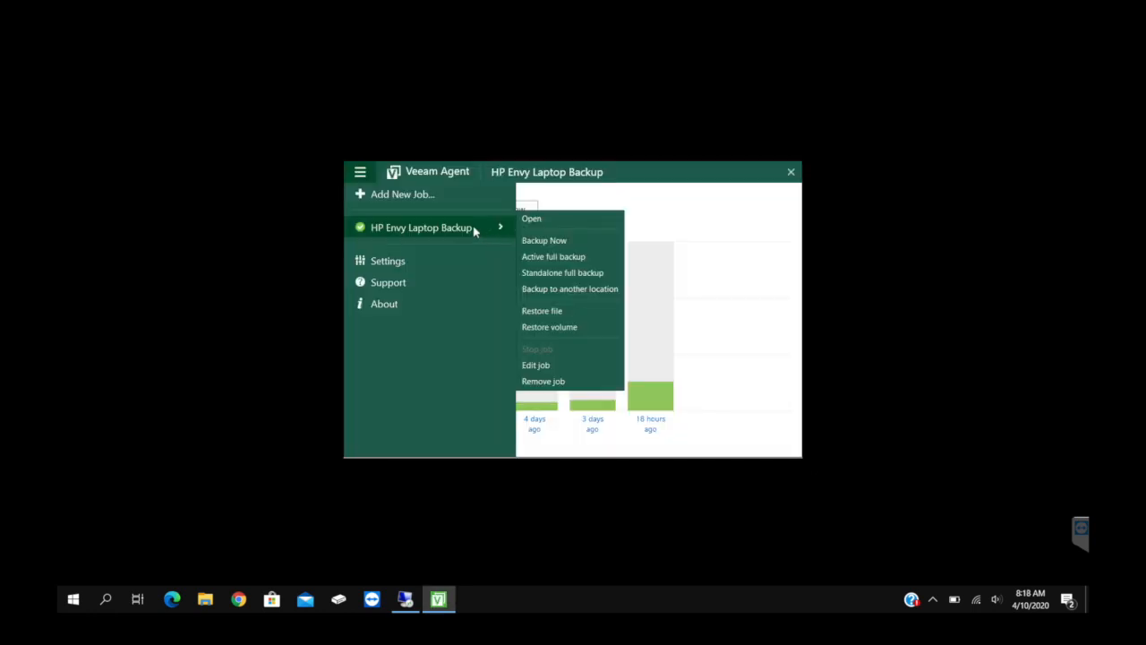
pyautogui.click(407, 196)
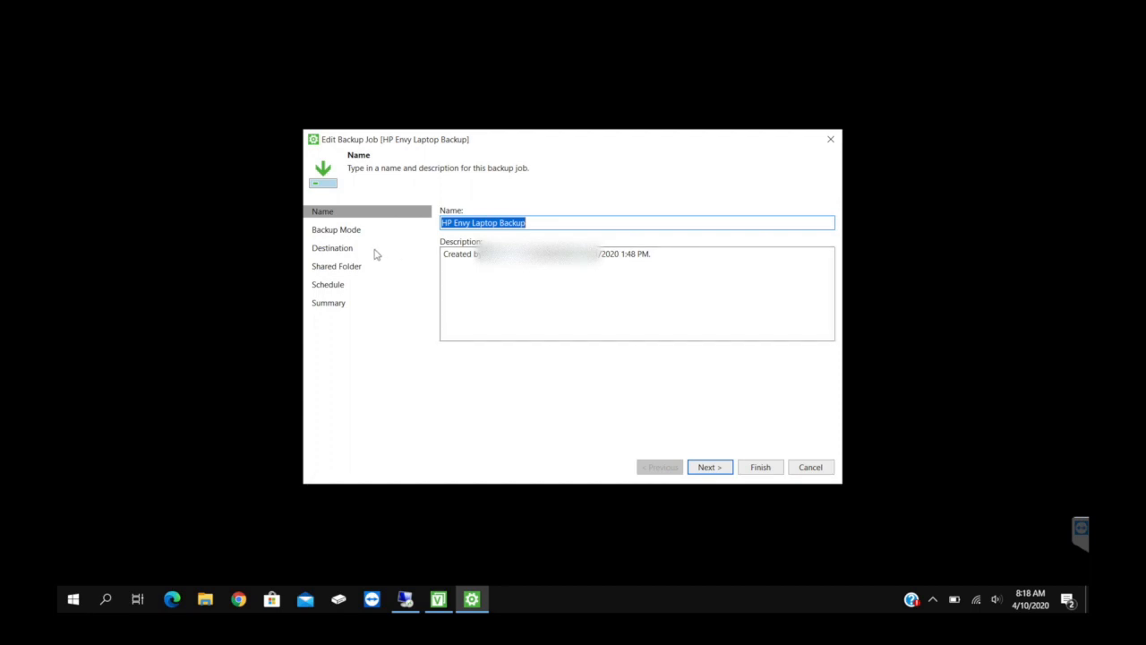
pyautogui.click(348, 235)
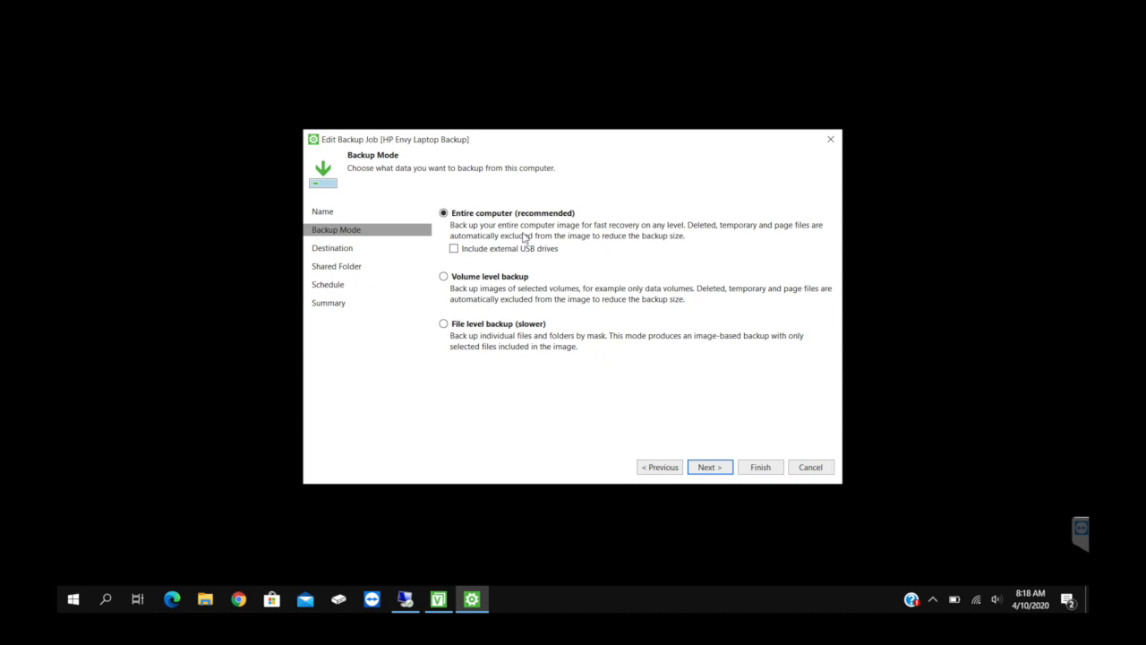
pyautogui.click(332, 248)
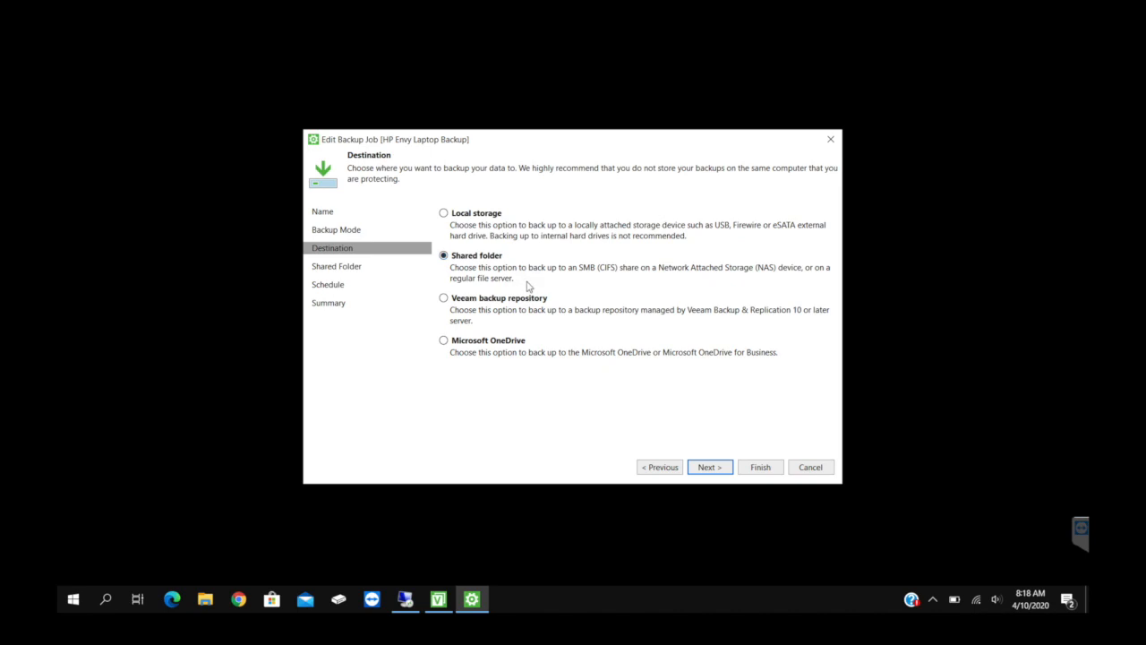
# Review the HP Envy Laptop Backup job's shared folder path and the username used to access the share
pyautogui.click(338, 269)
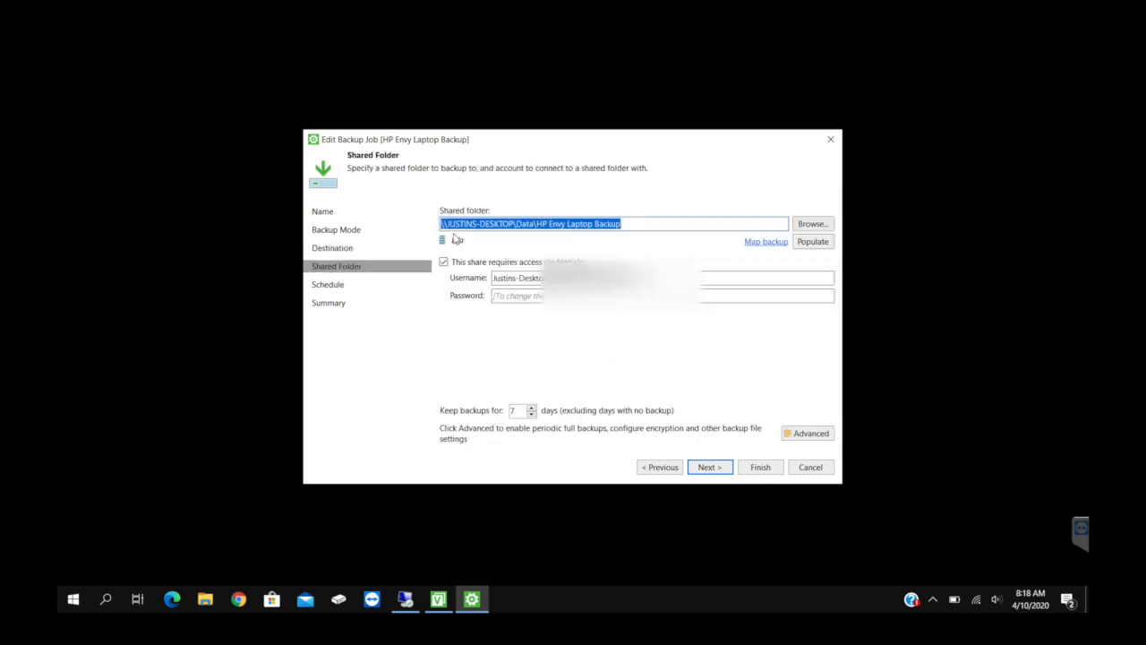
pyautogui.click(648, 221)
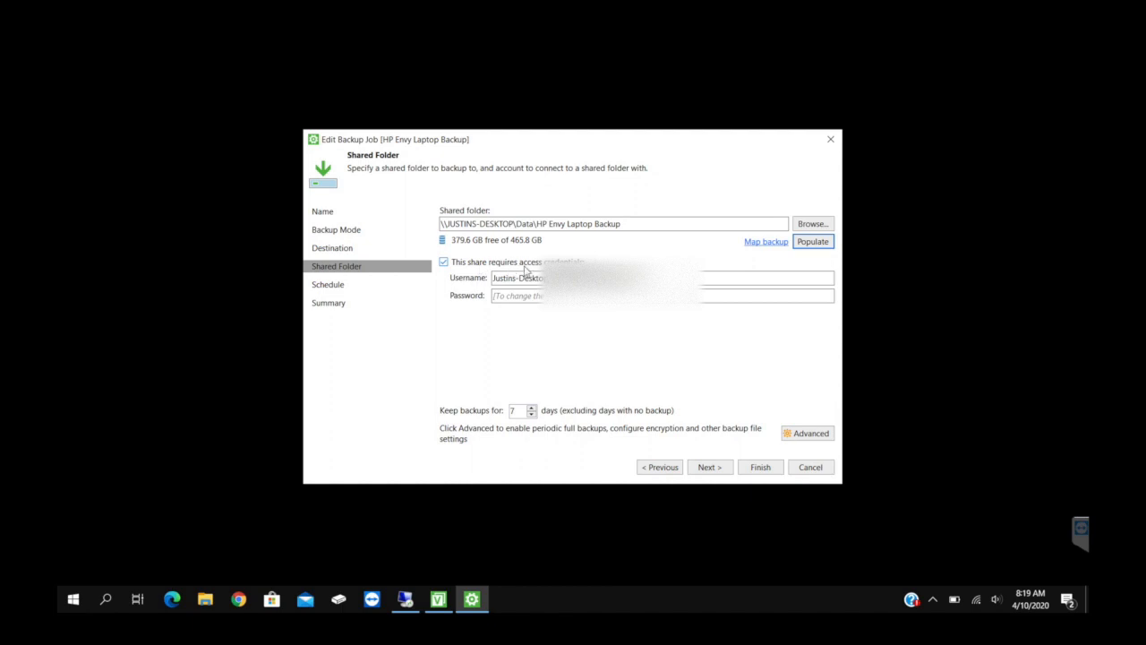
pyautogui.click(493, 277)
pyautogui.moveTo(587, 277); pyautogui.dragTo(470, 277)
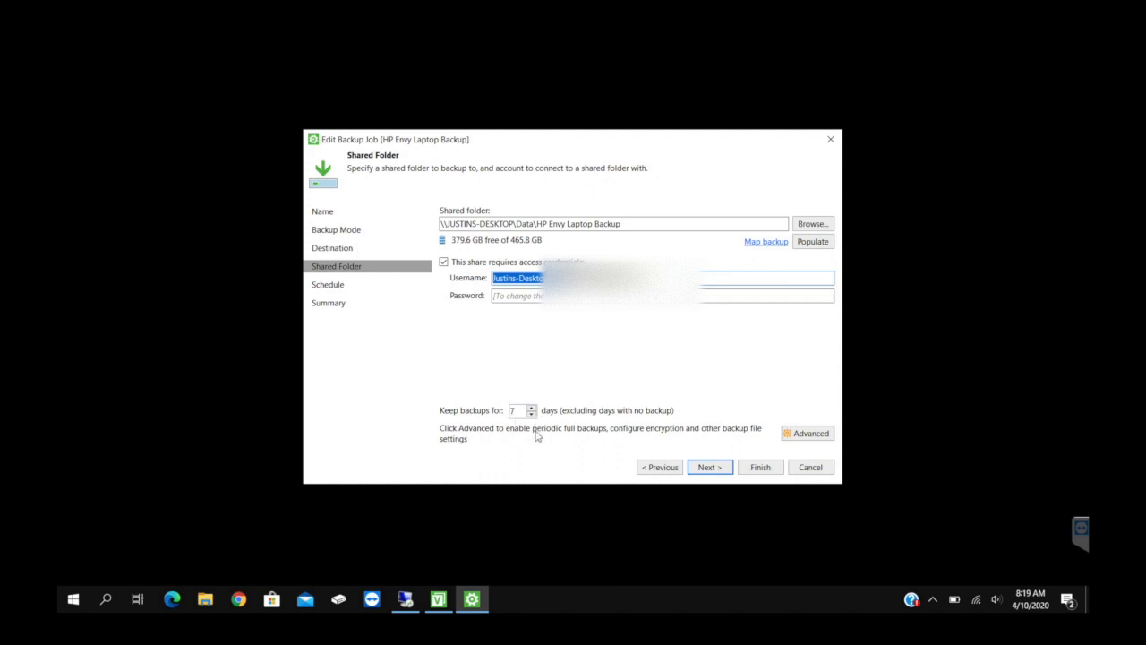
# Review the HP Envy Laptop Backup job's schedule and summary, and finish the wizard with the job set to run immediately
pyautogui.click(342, 288)
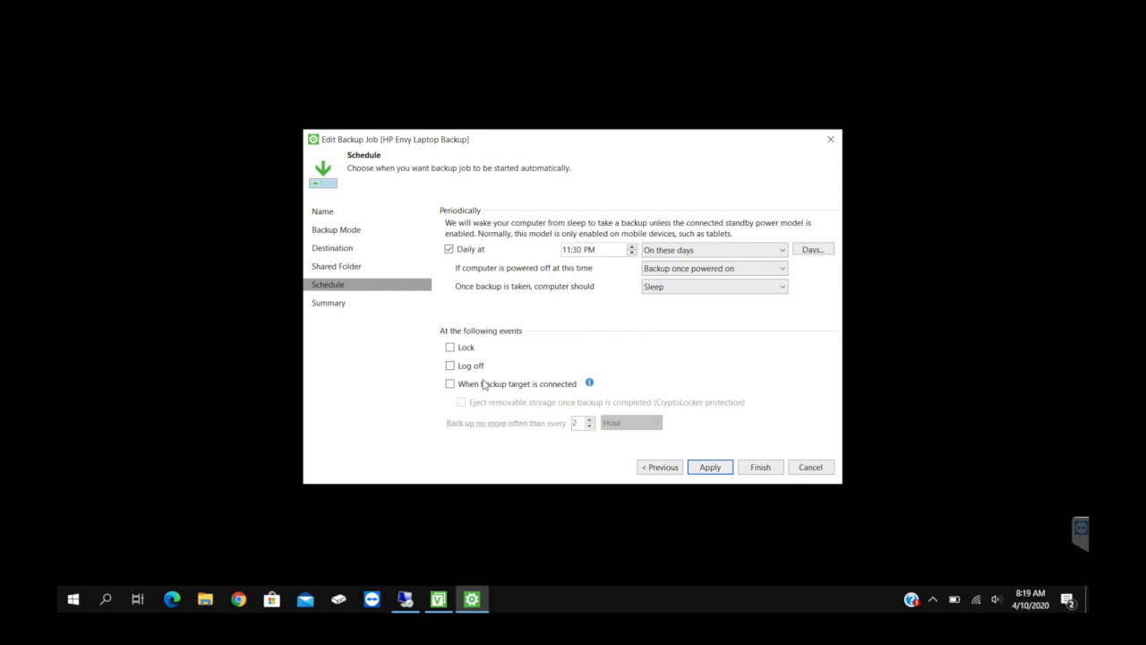
pyautogui.click(331, 304)
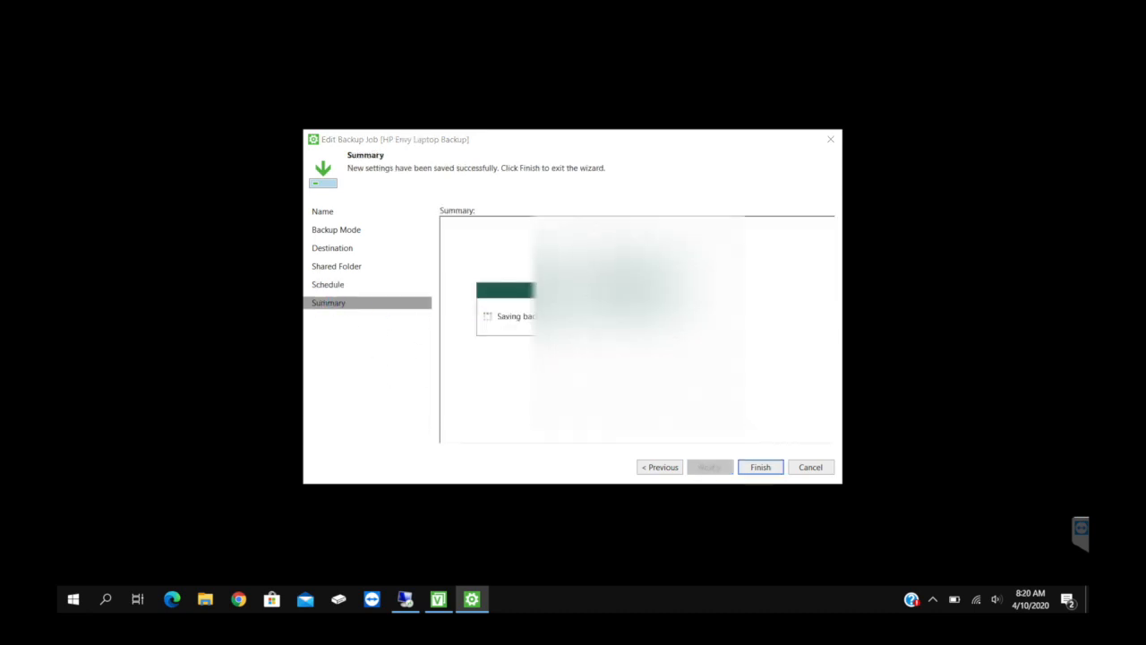
pyautogui.scroll(-5, 494, 327)
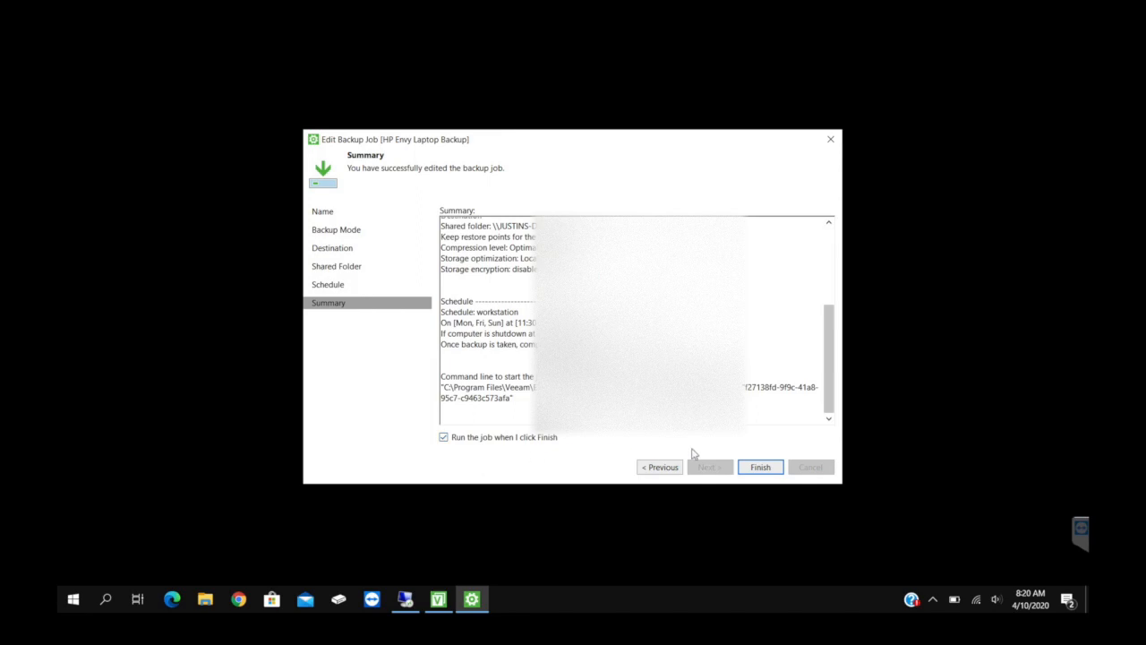
pyautogui.click(757, 467)
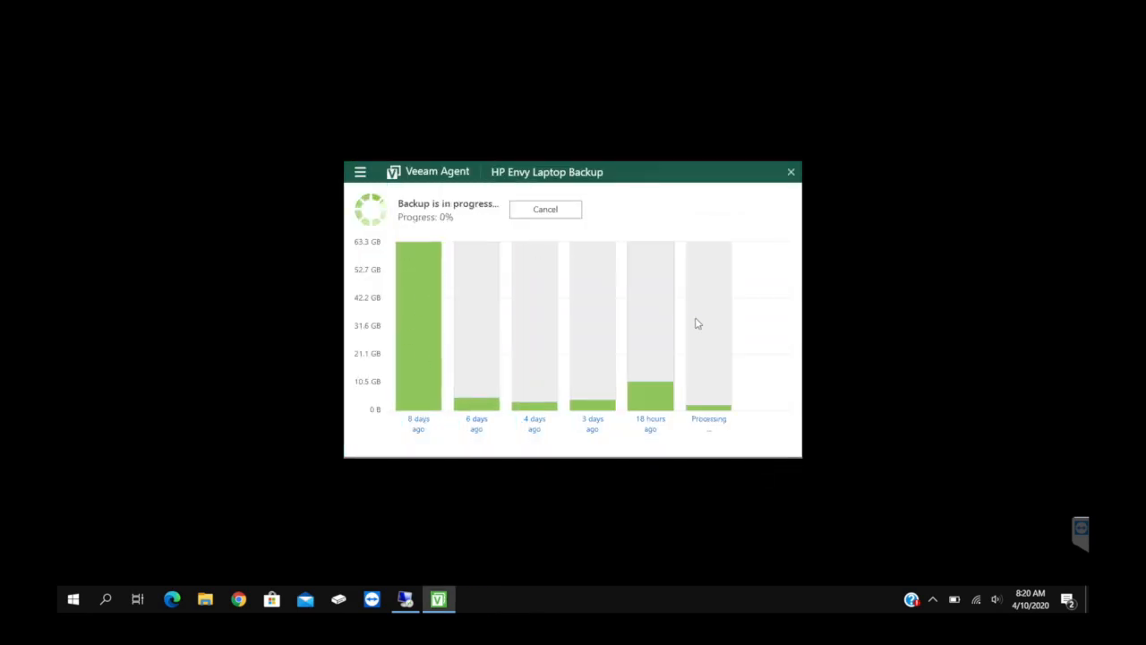
pyautogui.moveTo(707, 296)
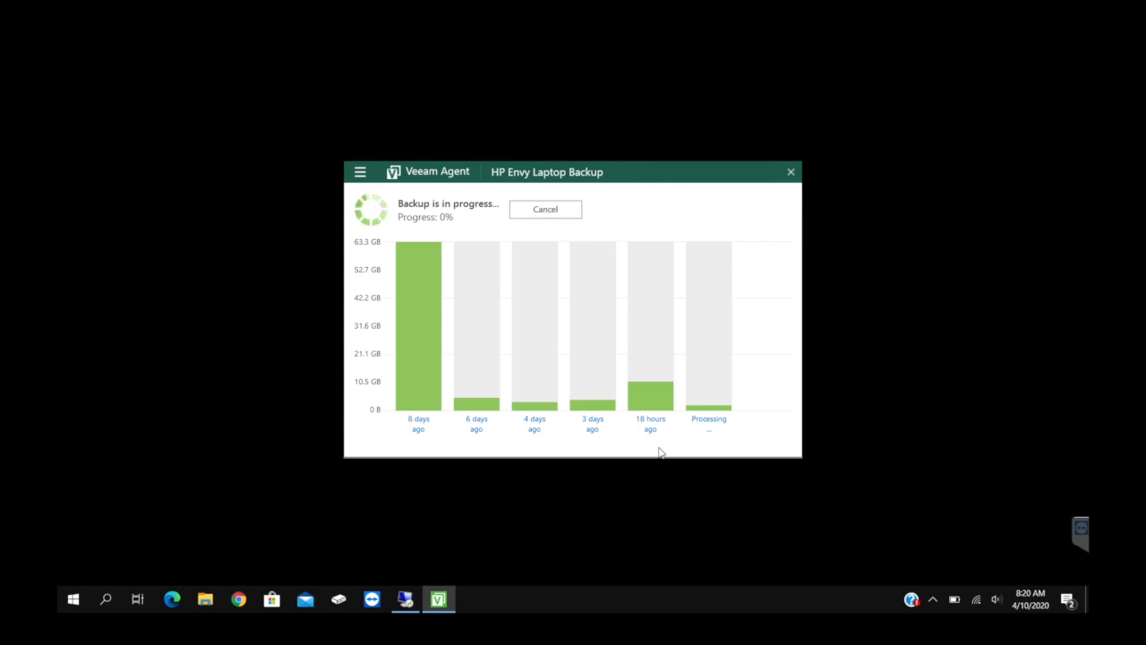
pyautogui.moveTo(652, 406)
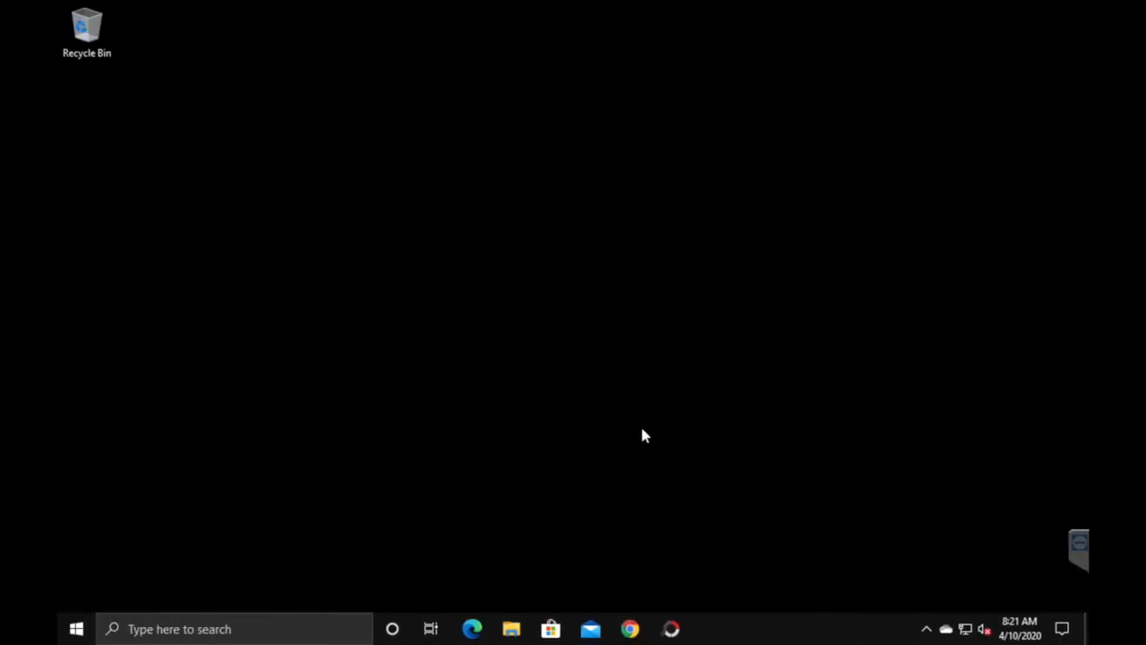
# On the desktop computer, browse the Data (D:) drive in File Explorer for the HP Envy Laptop Backup folder and return to This PC
pyautogui.click(510, 627)
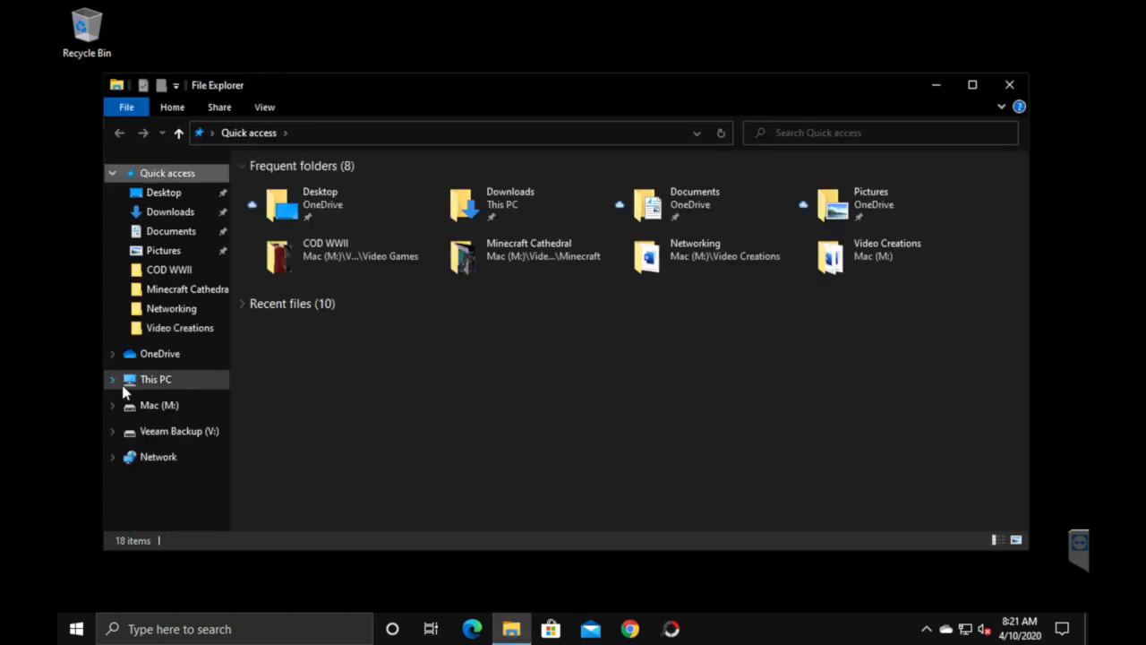
pyautogui.click(149, 378)
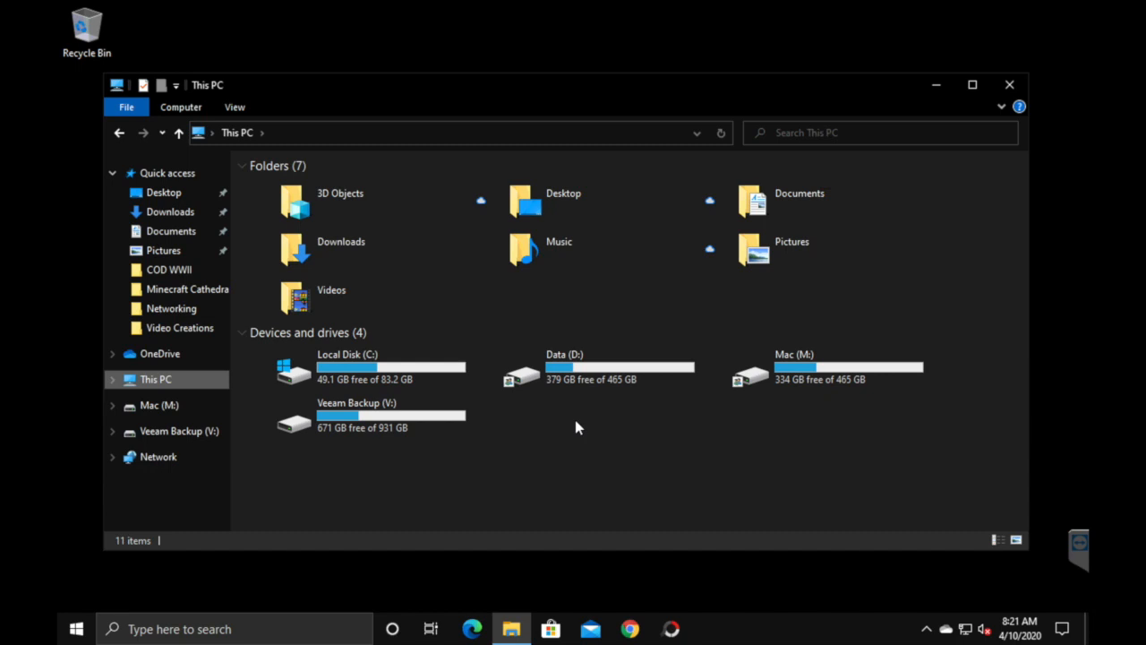
pyautogui.doubleClick(590, 374)
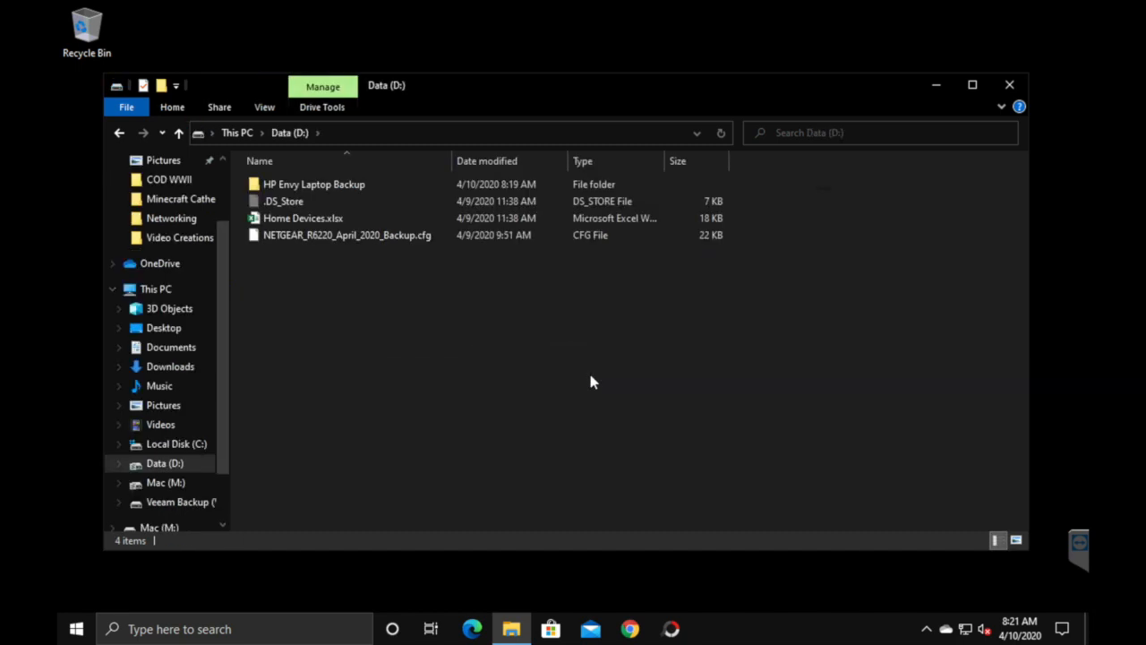
pyautogui.click(358, 190)
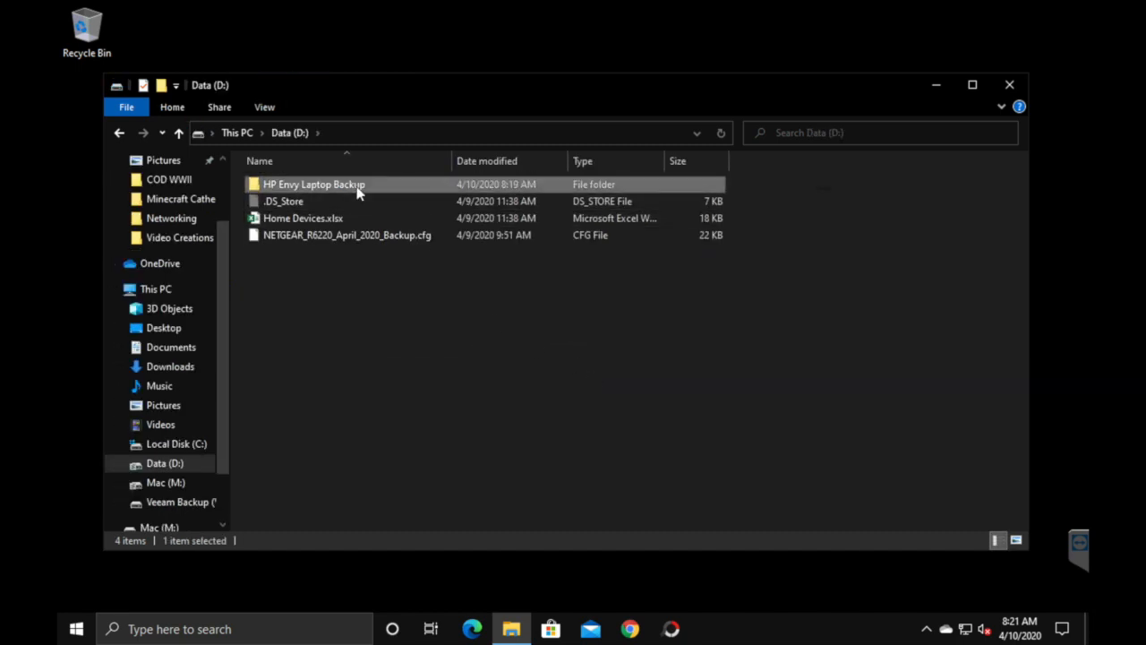
pyautogui.click(120, 131)
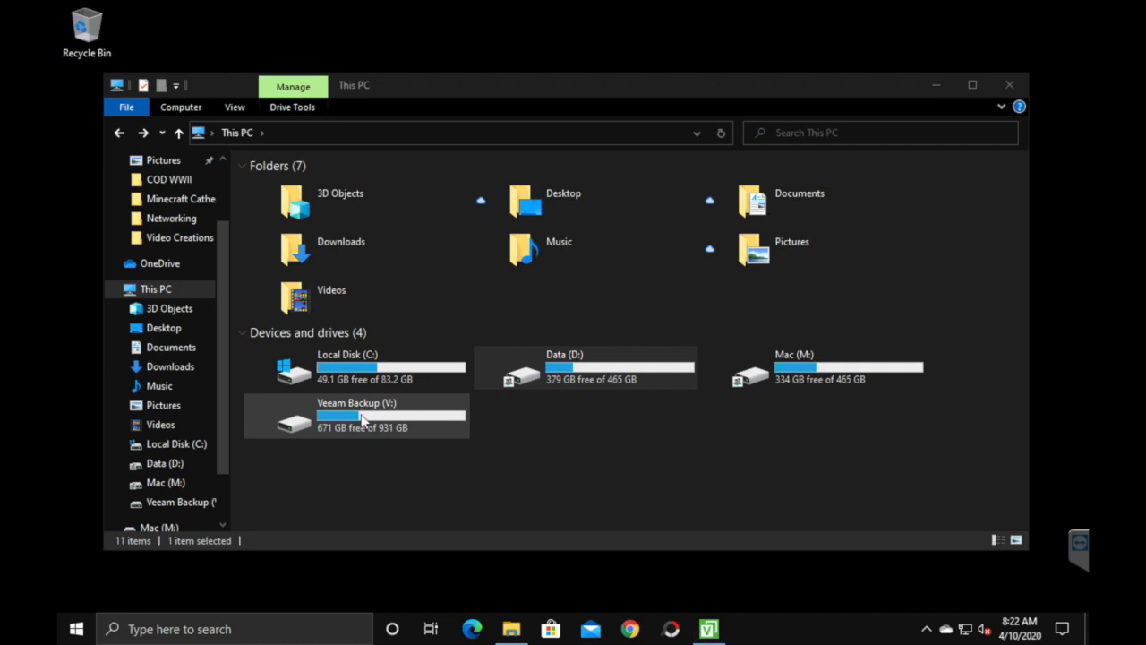
# Switch to Veeam Agent on the desktop computer and open the job named Backup for editing
pyautogui.click(707, 629)
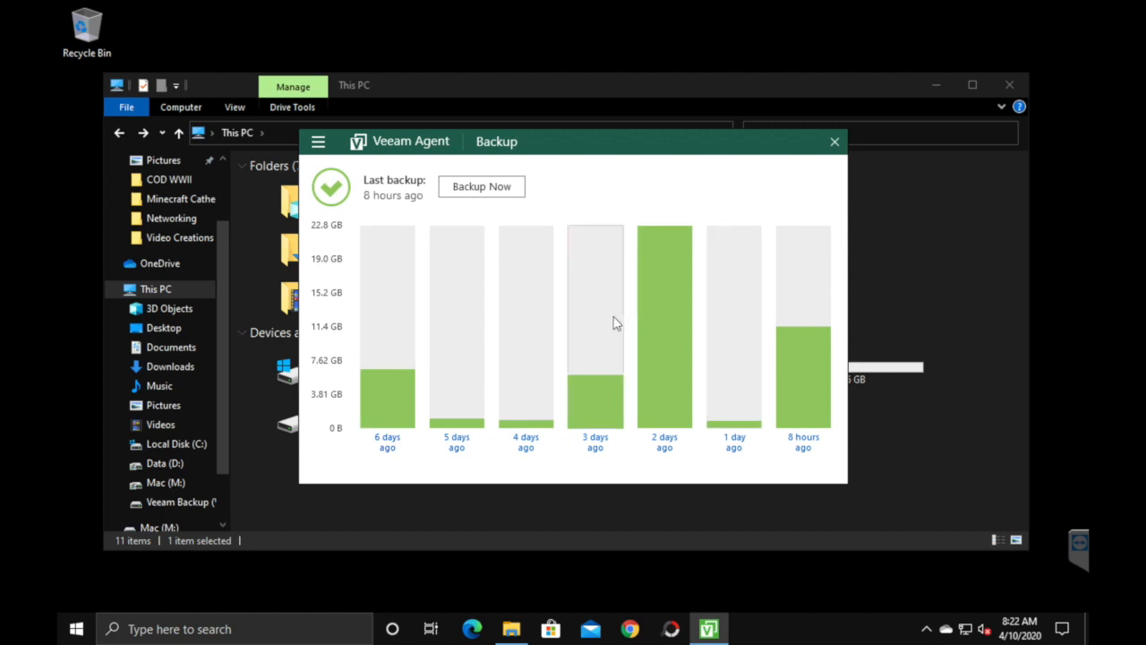
pyautogui.click(318, 142)
pyautogui.moveTo(452, 212)
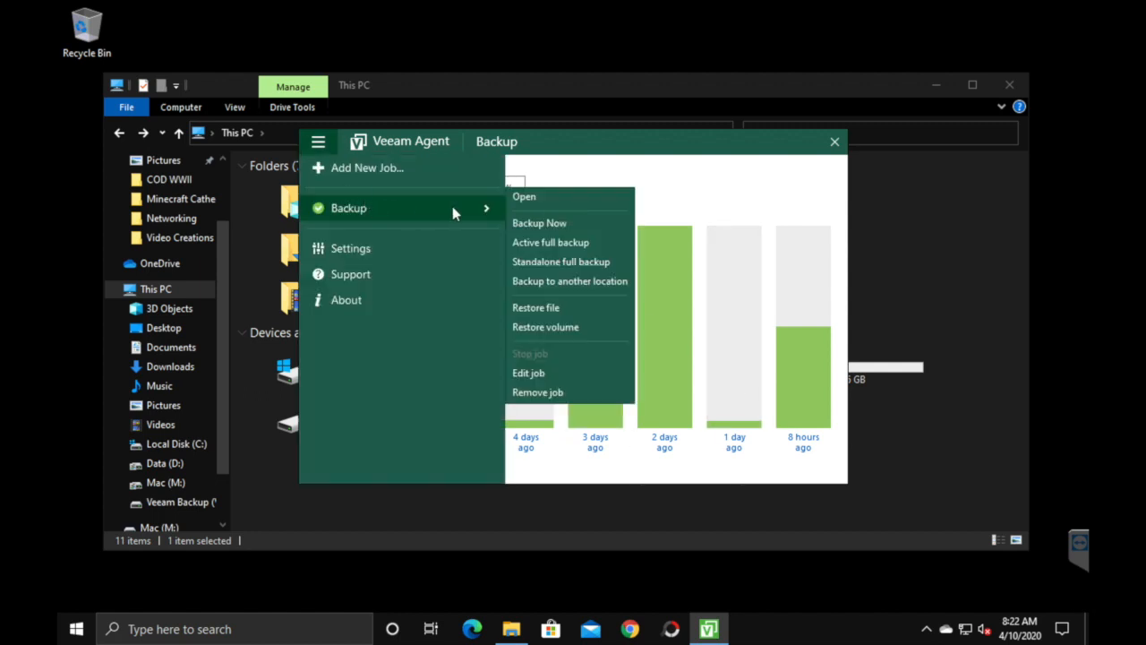
pyautogui.click(537, 372)
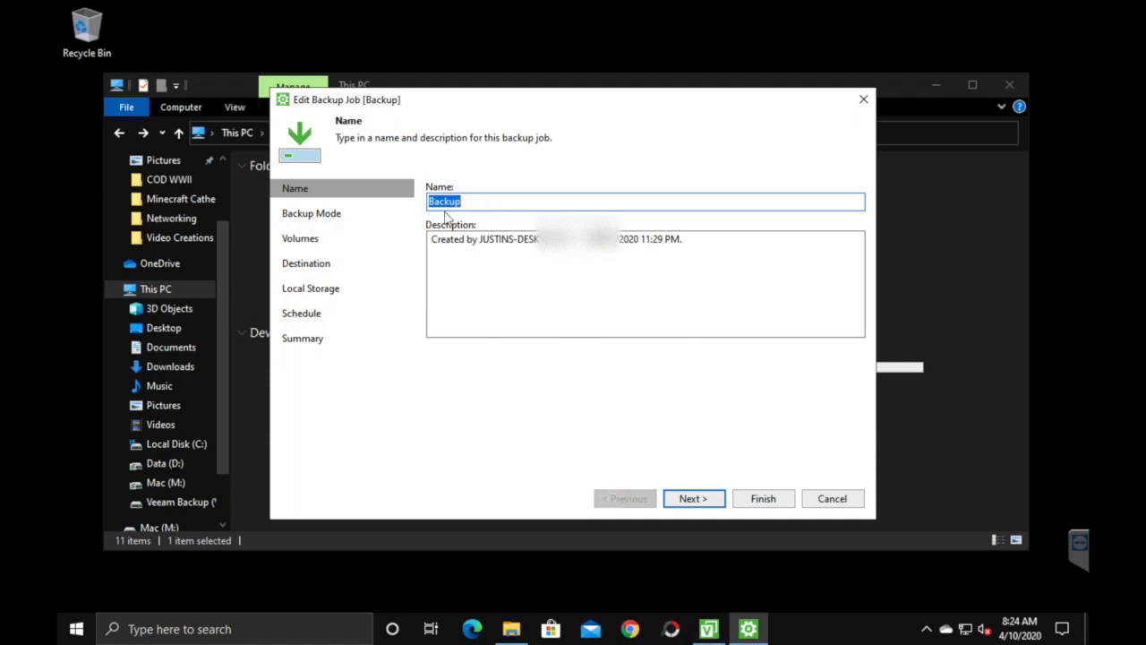
# Review the Backup job's backup mode, selected volumes, destination and local storage settings
pyautogui.click(335, 215)
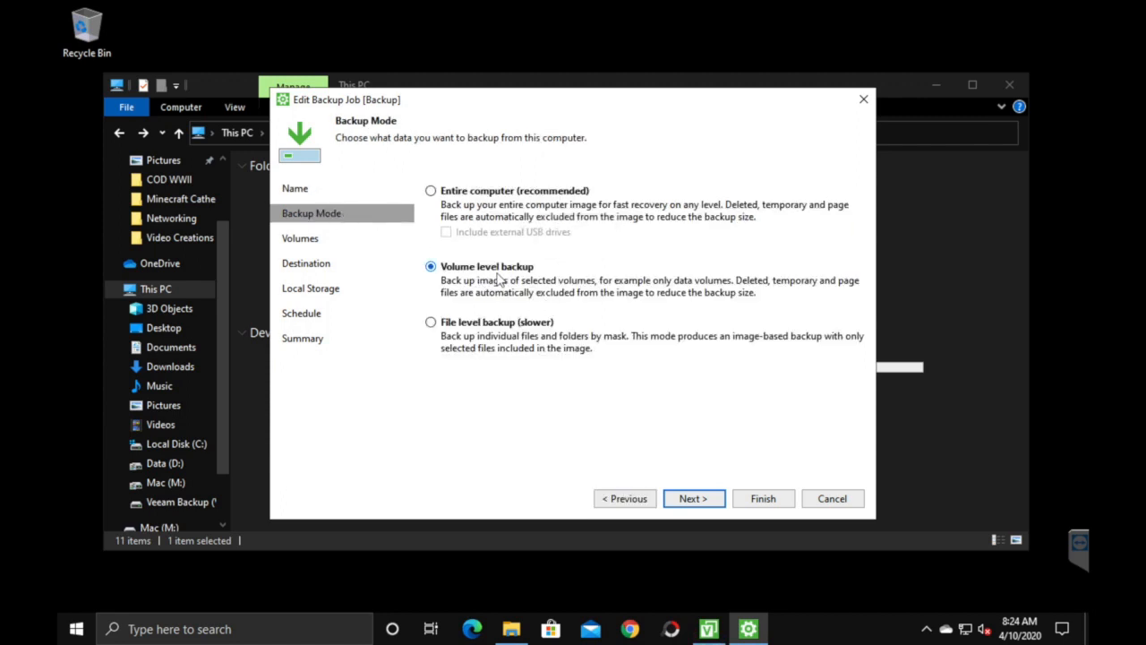
pyautogui.click(314, 250)
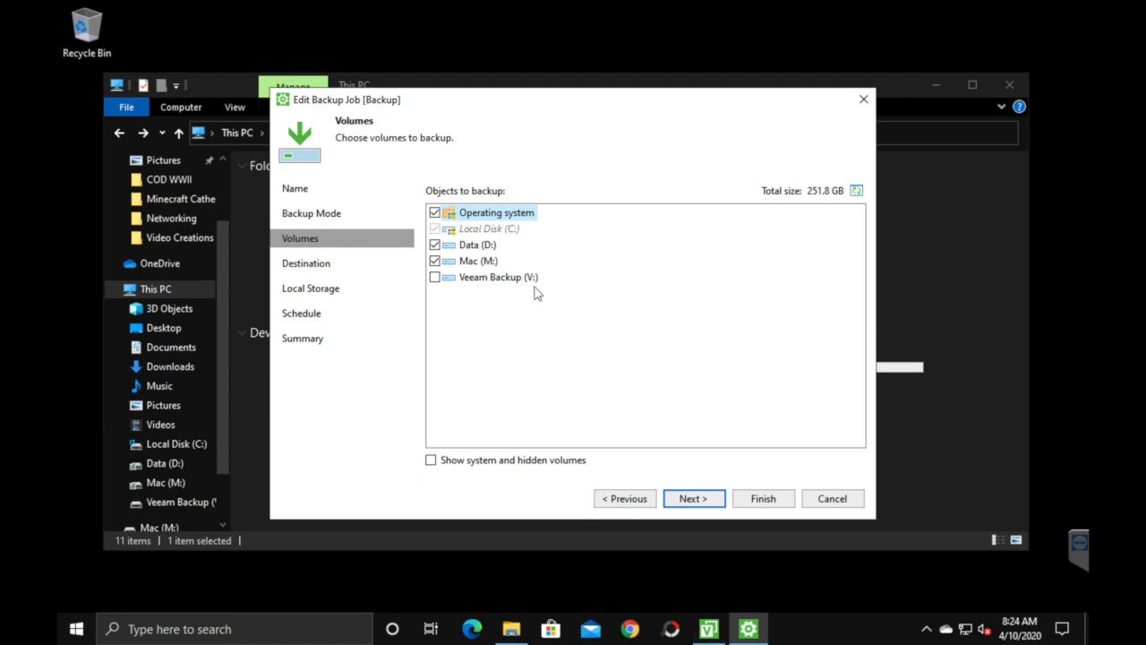
pyautogui.click(310, 270)
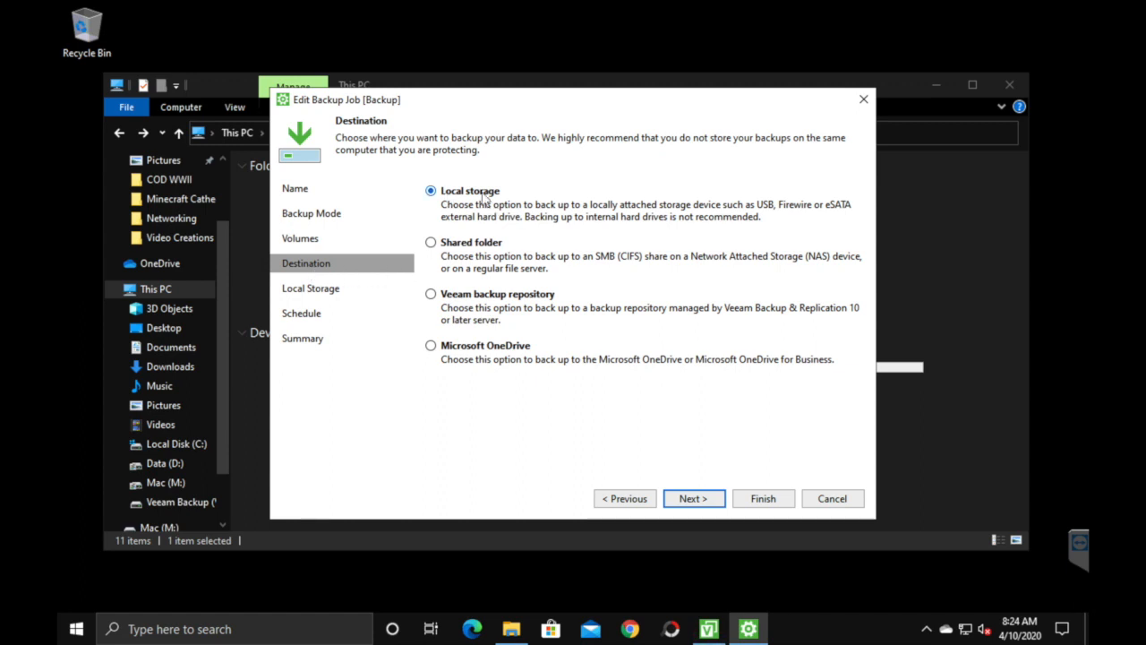
pyautogui.click(323, 292)
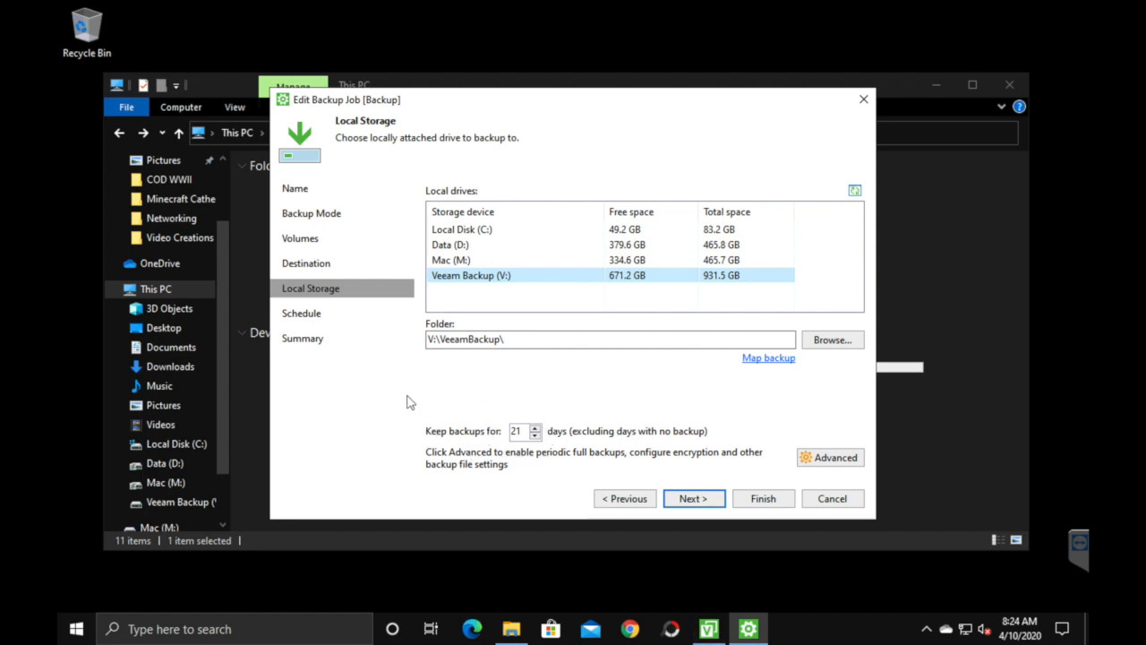
# Review the Backup job's schedule, apply the settings and finish the wizard with the immediate run turned off
pyautogui.click(324, 315)
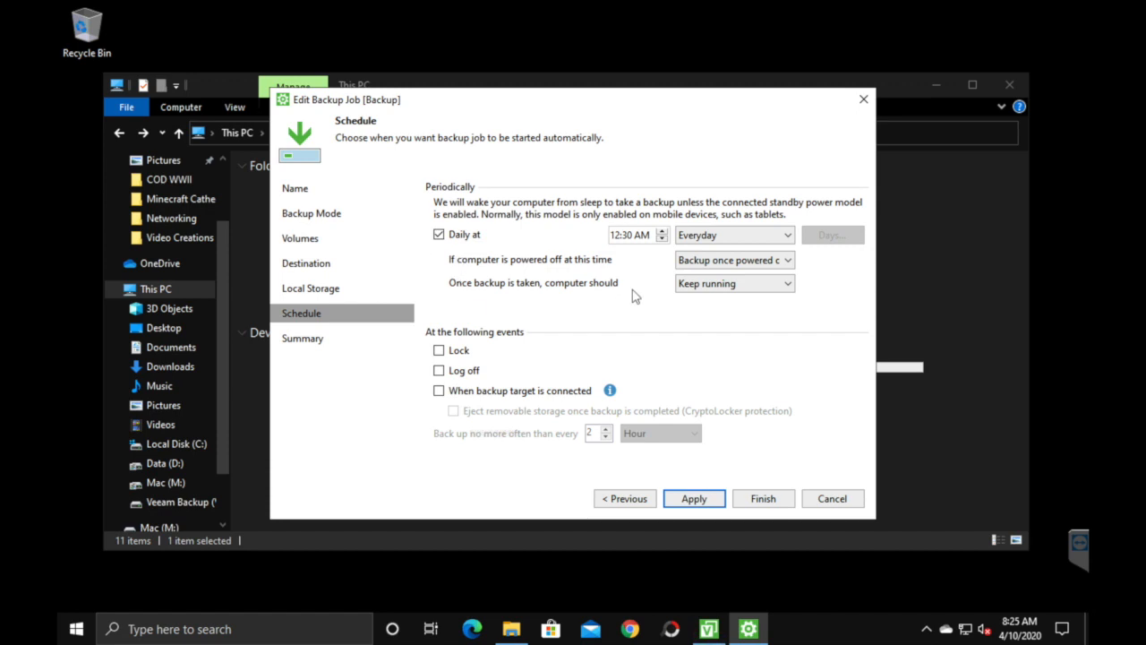
pyautogui.click(320, 341)
pyautogui.click(430, 460)
pyautogui.click(761, 500)
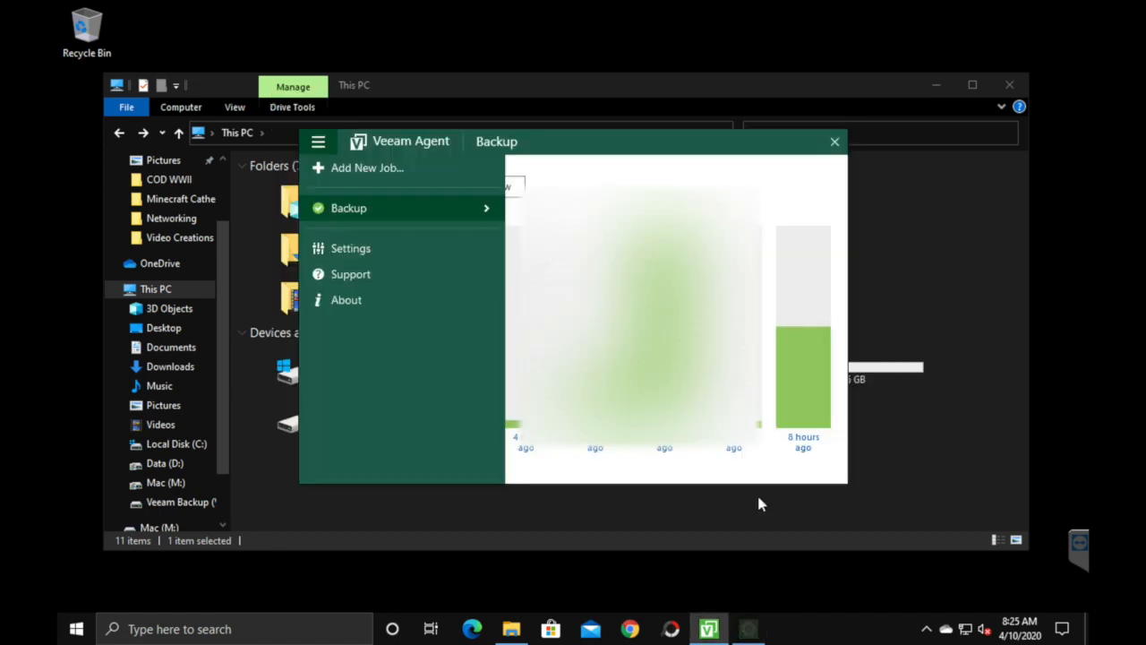